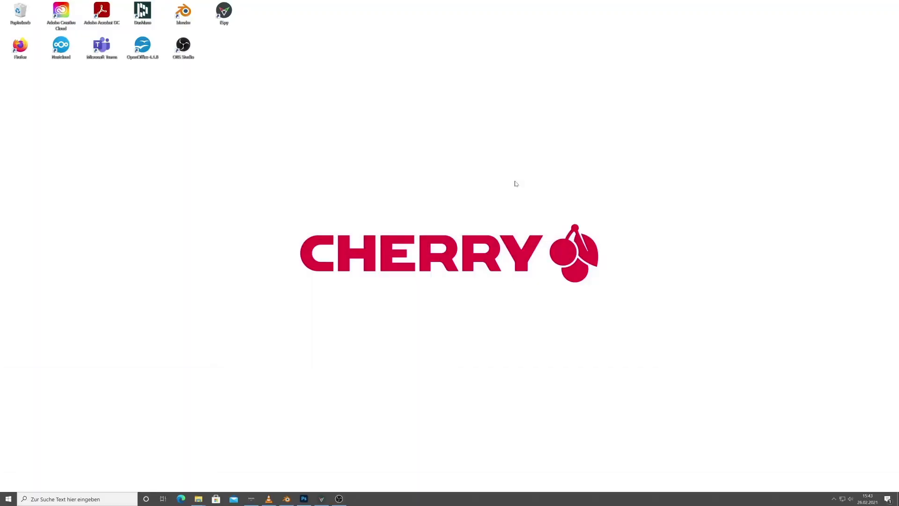
Step: Open a new Explorer window and browse into the Screencasts folder's files
key(super+e)
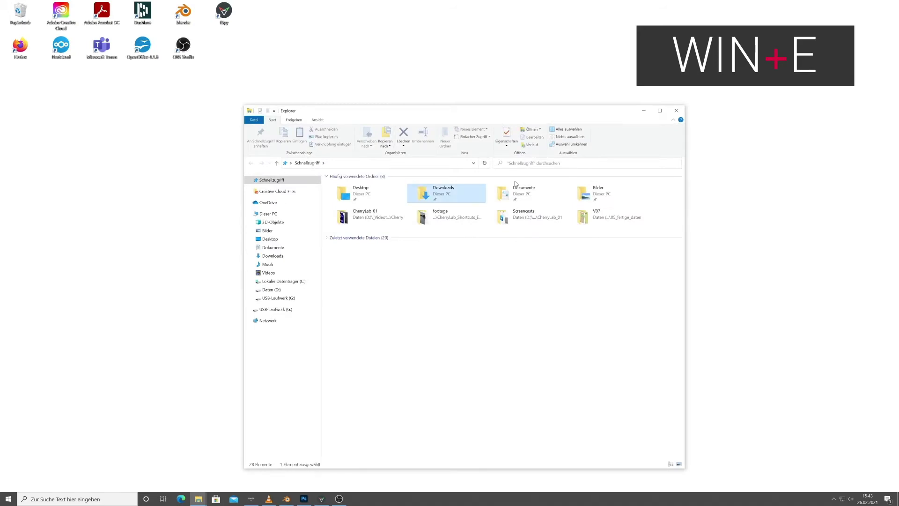
key(Right)
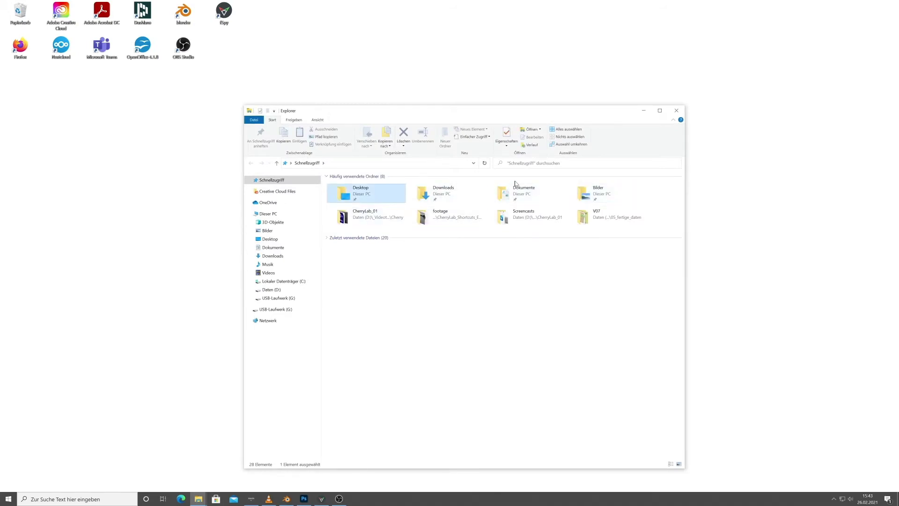
key(Right)
key(Down)
key(Return)
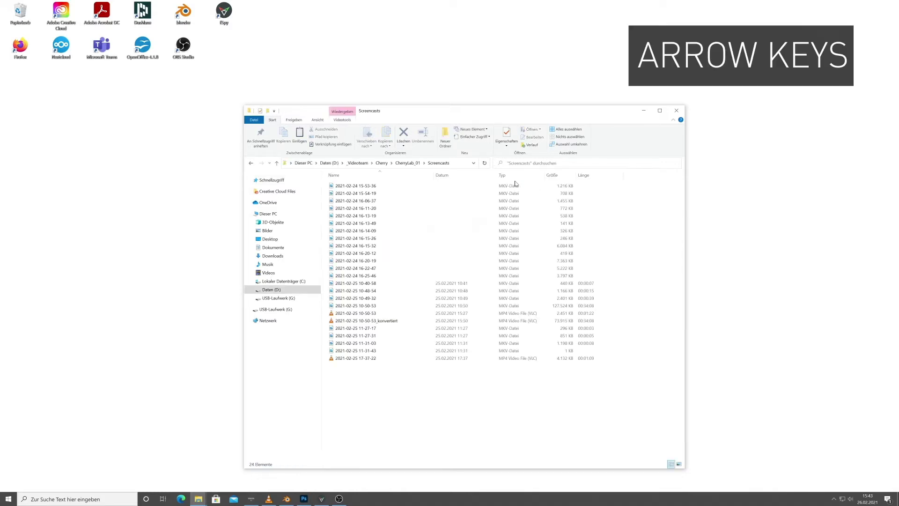
key(Down)
key(Down)
key(Down)
key(Down)
key(Down)
key(Down)
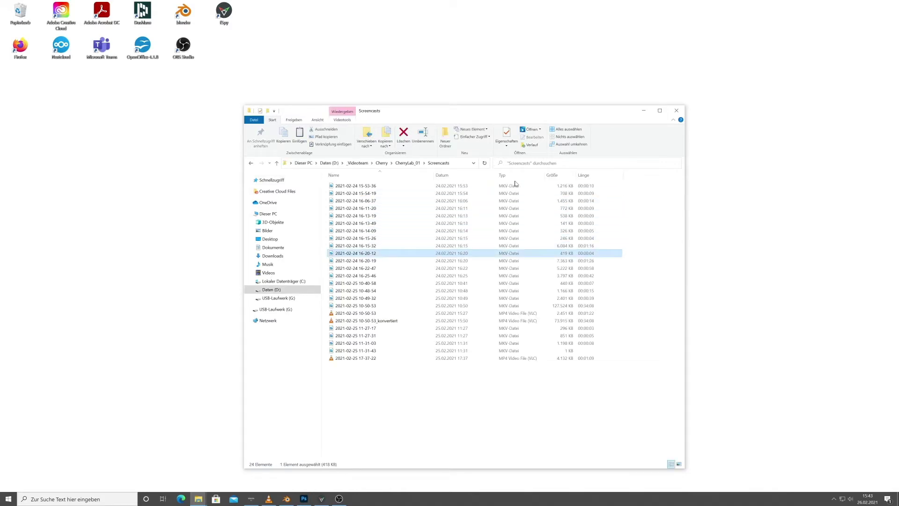
Step: Return to Schnellzugriff, open Dokumente, then go back and forward to end on Schnellzugriff
key(alt+Left)
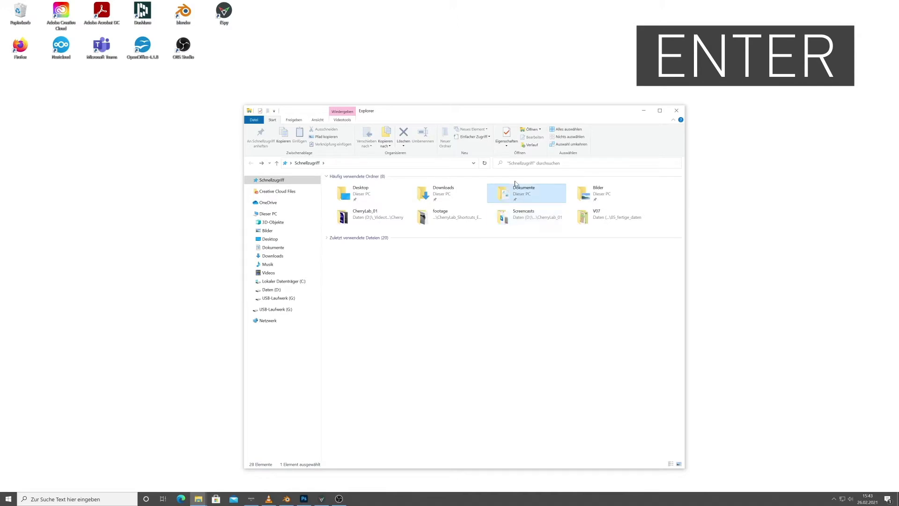
key(Return)
key(alt+Left)
key(alt+Right)
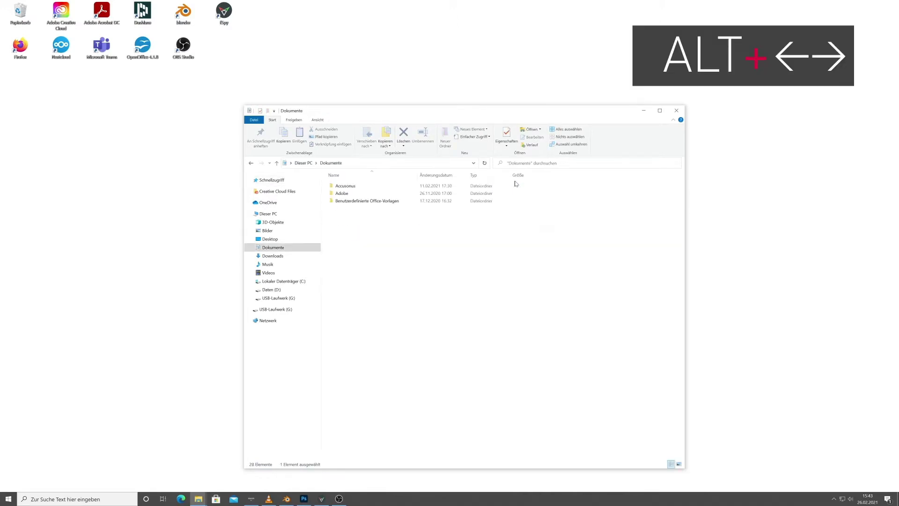
key(alt+Left)
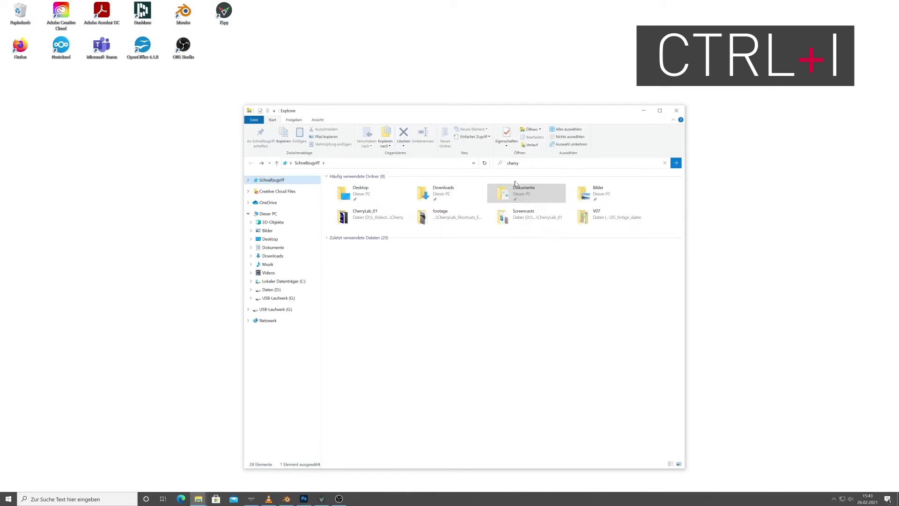
Step: Run the cherry search, toggle full screen on and off, then close Explorer
key(Return)
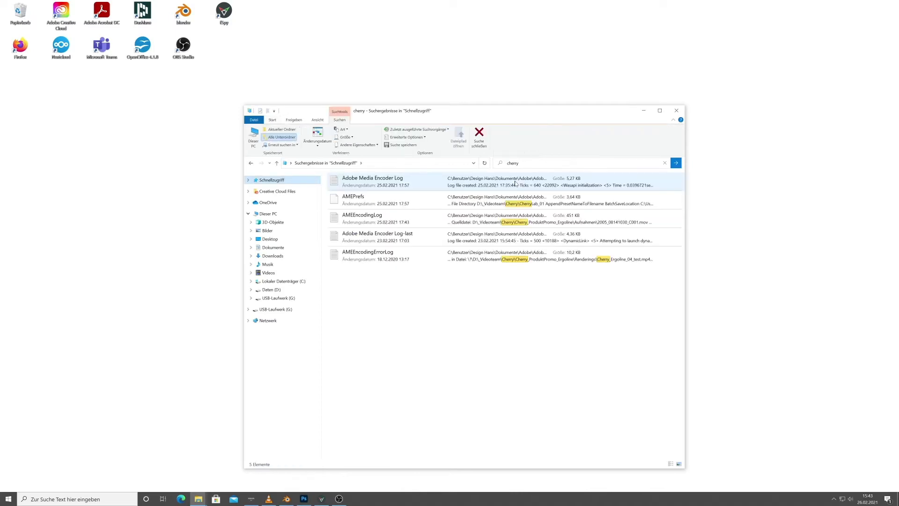
key(F11)
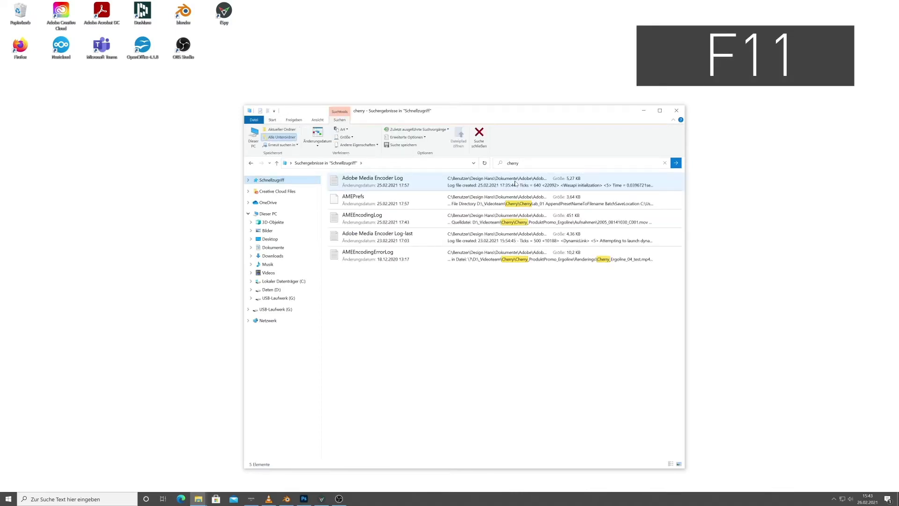
key(F11)
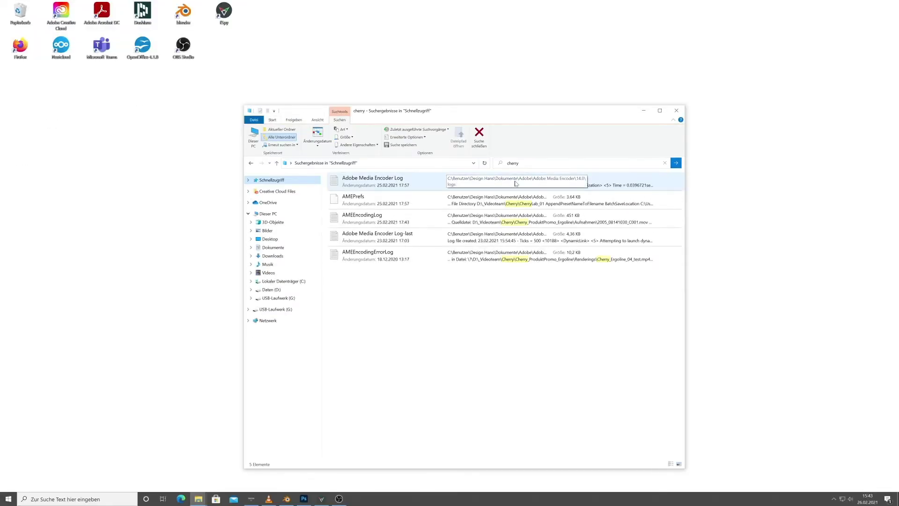
key(alt+F4)
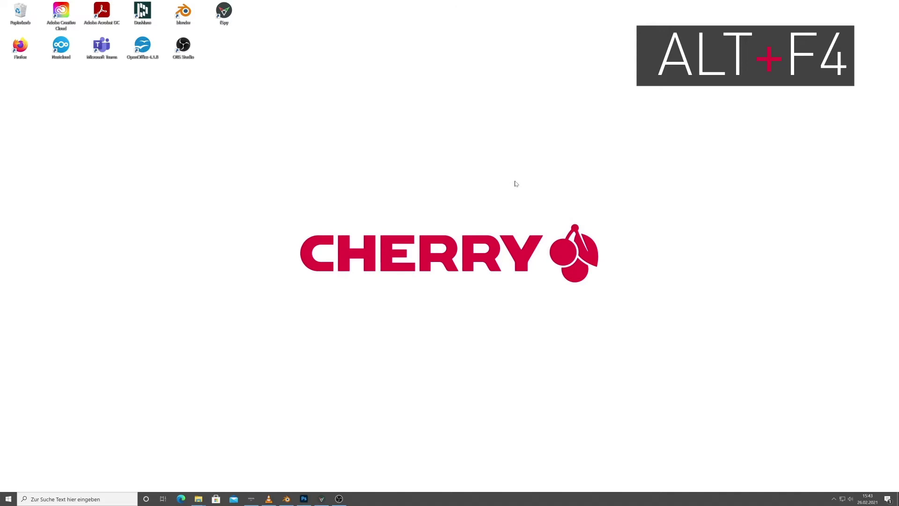
Step: Show the overview of all open windows, including OBS, VLC, Photoshop and Blender
key(super+e)
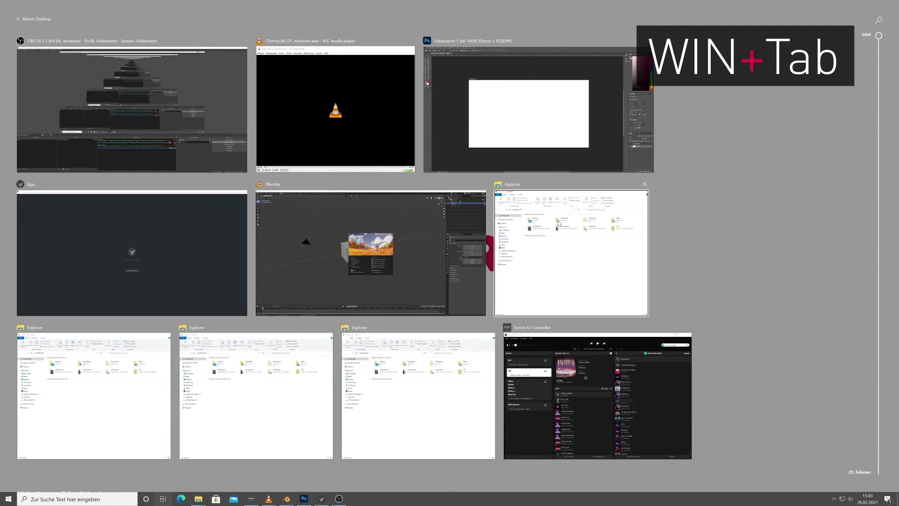
Step: Switch to the Explorer window from Task View, then clear all windows with Win+D
click(558, 223)
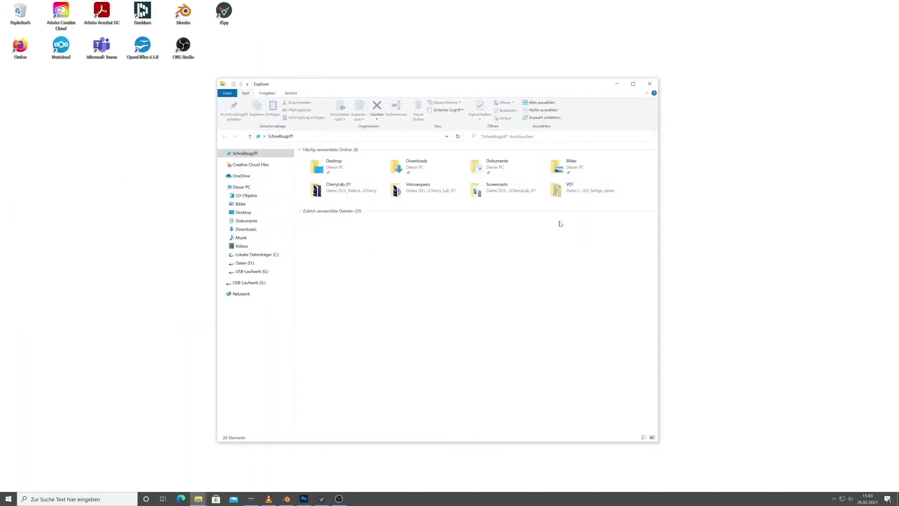
key(super+d)
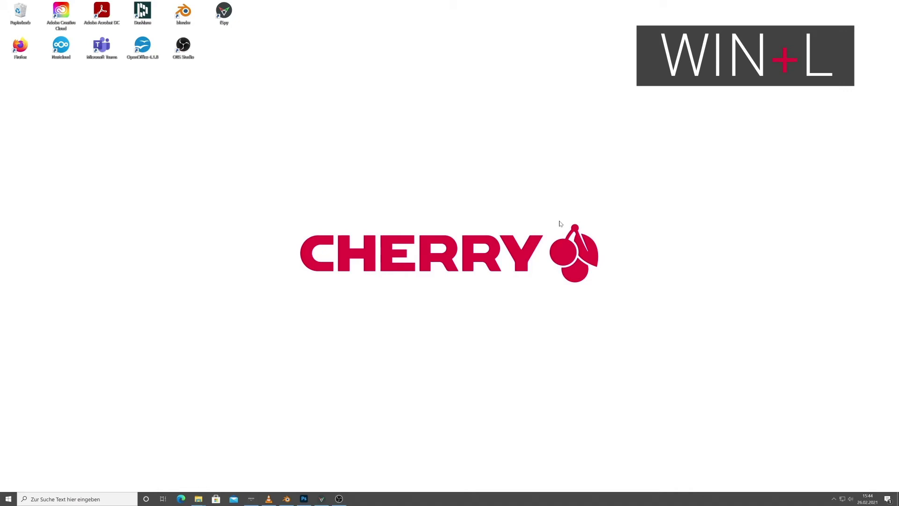
Step: Lock the PC with Win+L, bringing up the empty sign-in fields
key(super+l)
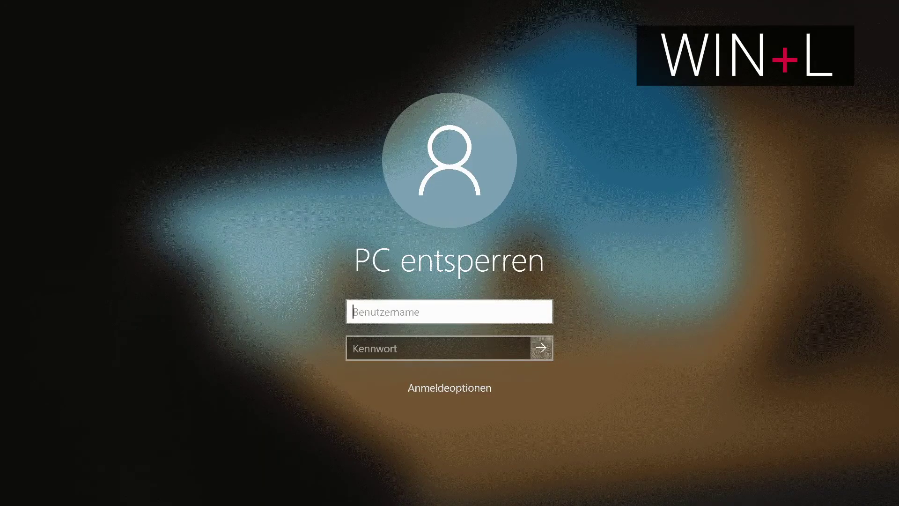